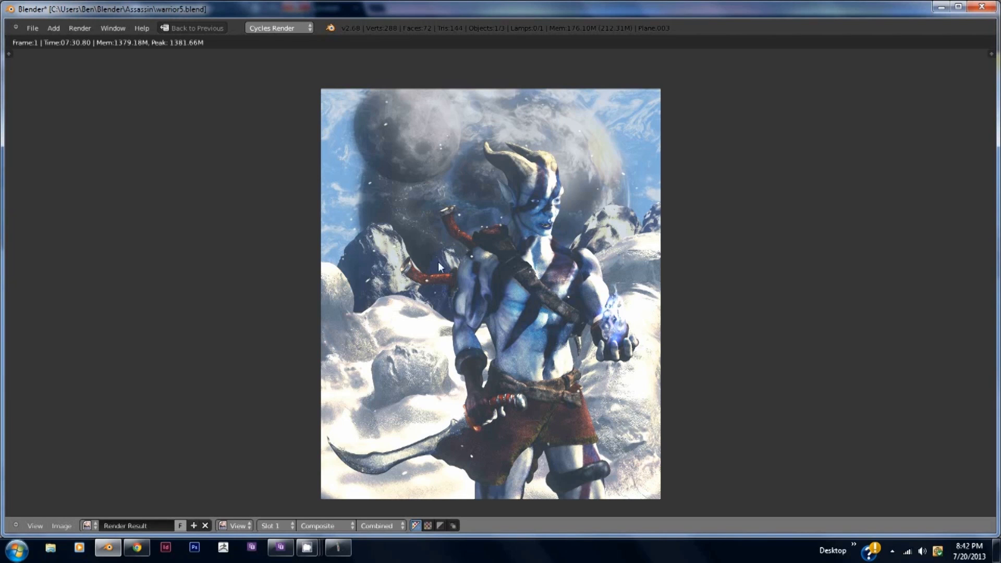
- Leave the finished render and inspect the 3D scene from the side, selecting the large snowy terrain mesh
middle_click_drag(438, 267, 431, 256)
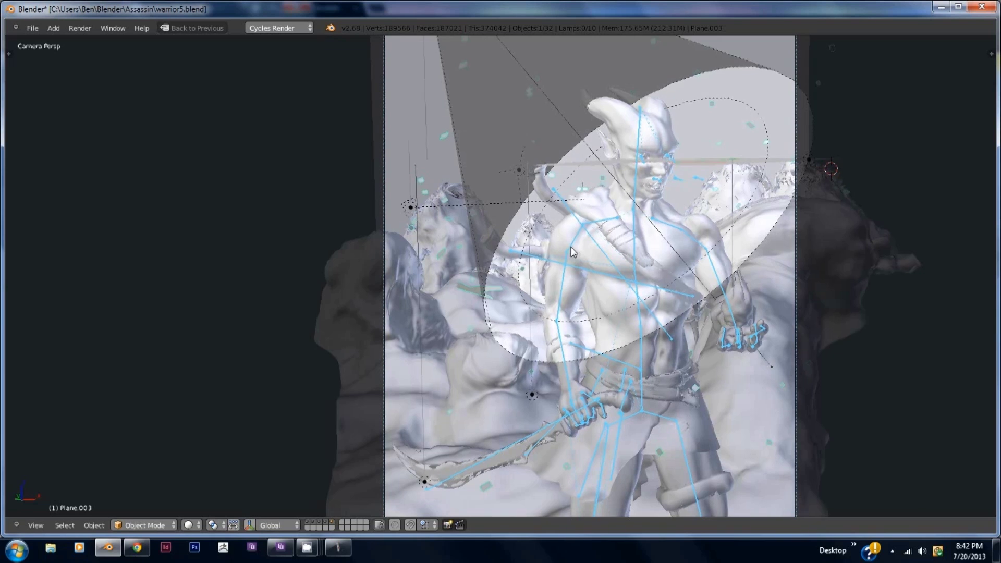
middle_click_drag(573, 253, 410, 253, "shift")
scroll(412, 252, "down", 2)
middle_click_drag(472, 227, 353, 258)
scroll(352, 260, "down", 3)
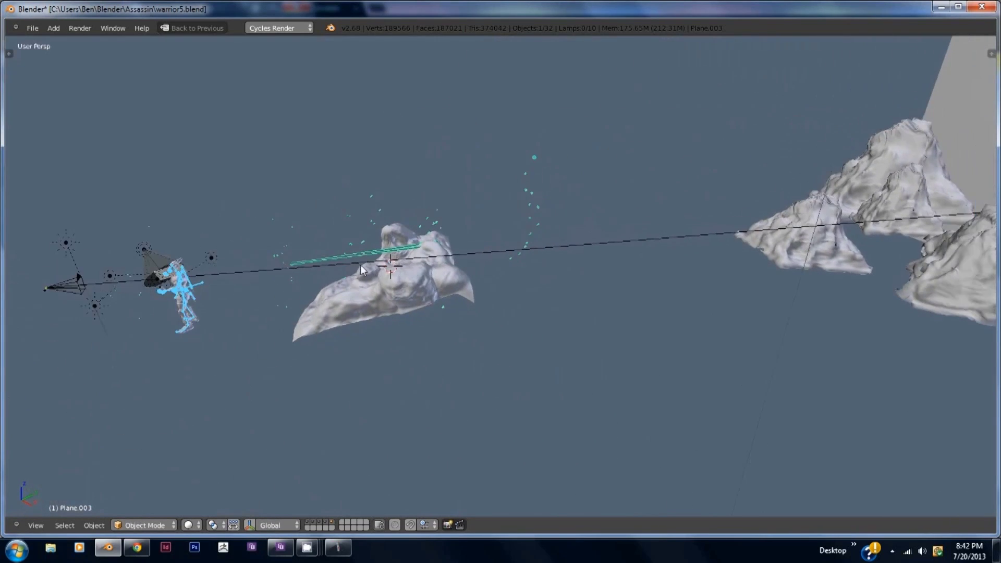
scroll(359, 265, "up", 4)
right_click(278, 324)
middle_click_drag(187, 225, 744, 361)
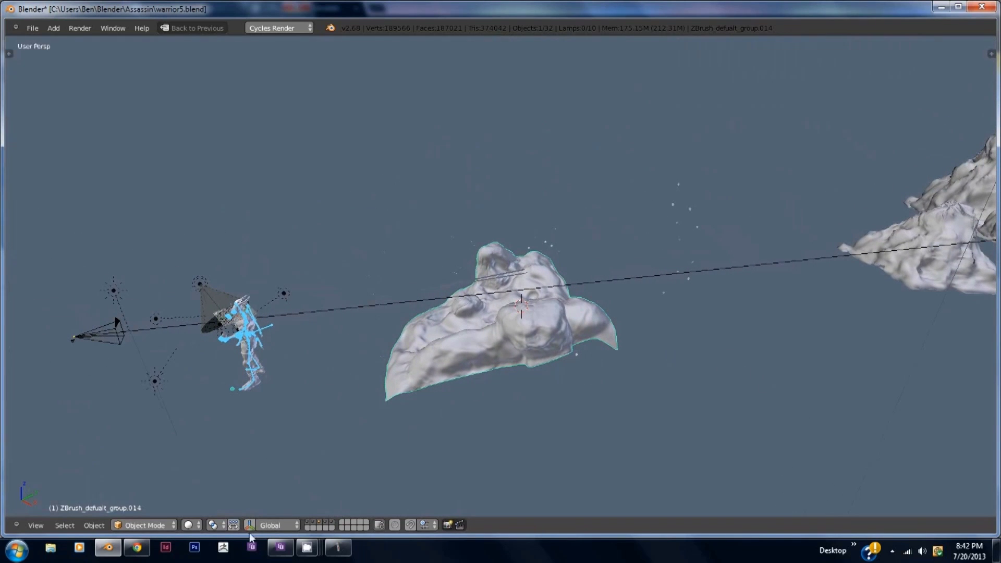
- Isolate the scene layers in turn to examine the character, the snowy landscape and the small grid plane separately
left_click(308, 523)
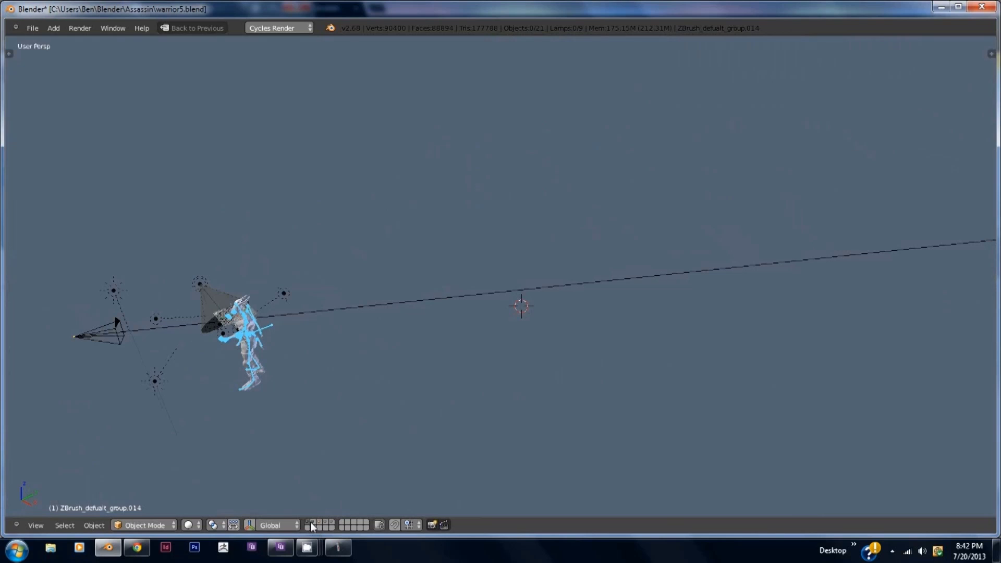
left_click(310, 521)
left_click(321, 521, "shift")
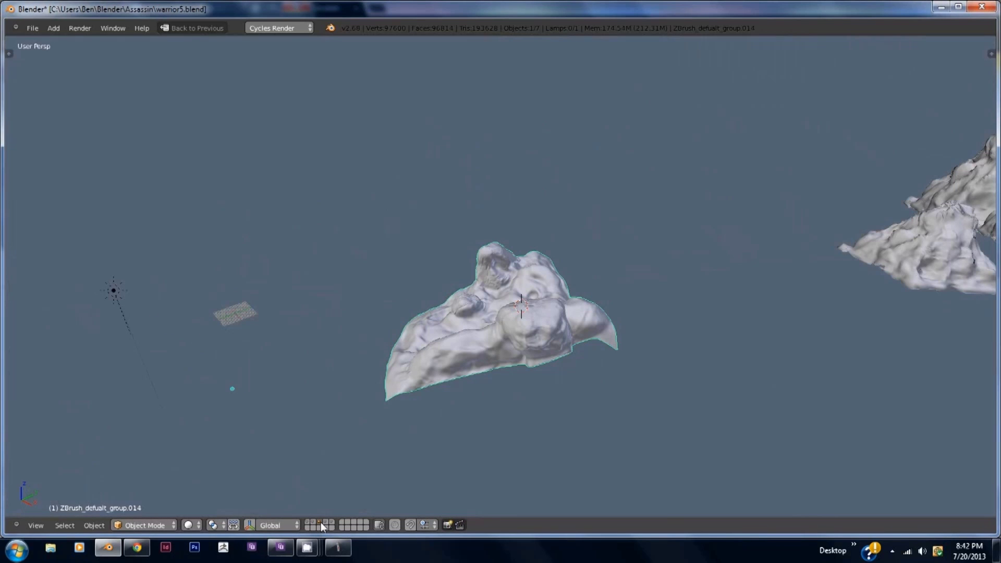
middle_click_drag(386, 364, 432, 386)
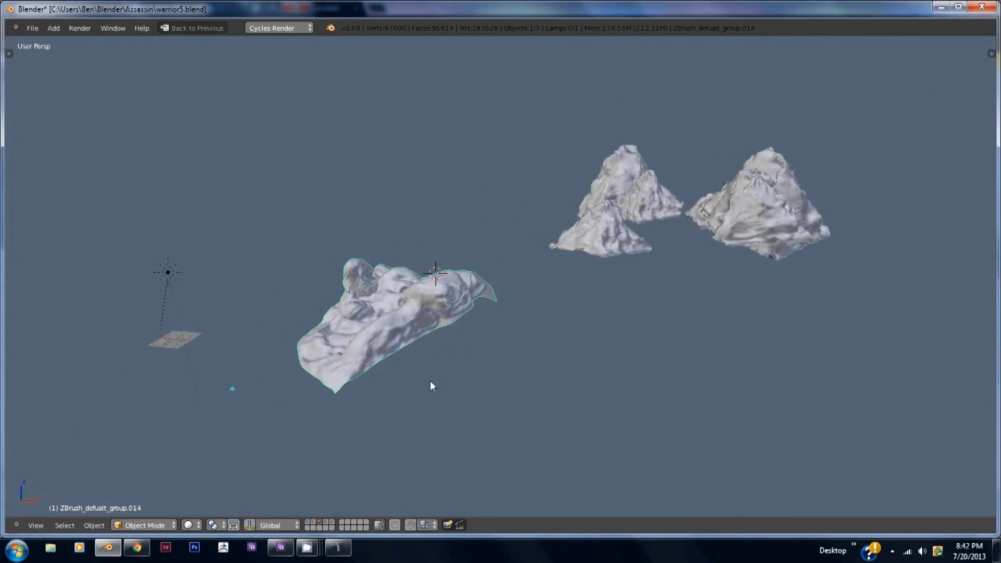
left_click(328, 522)
left_click(324, 521)
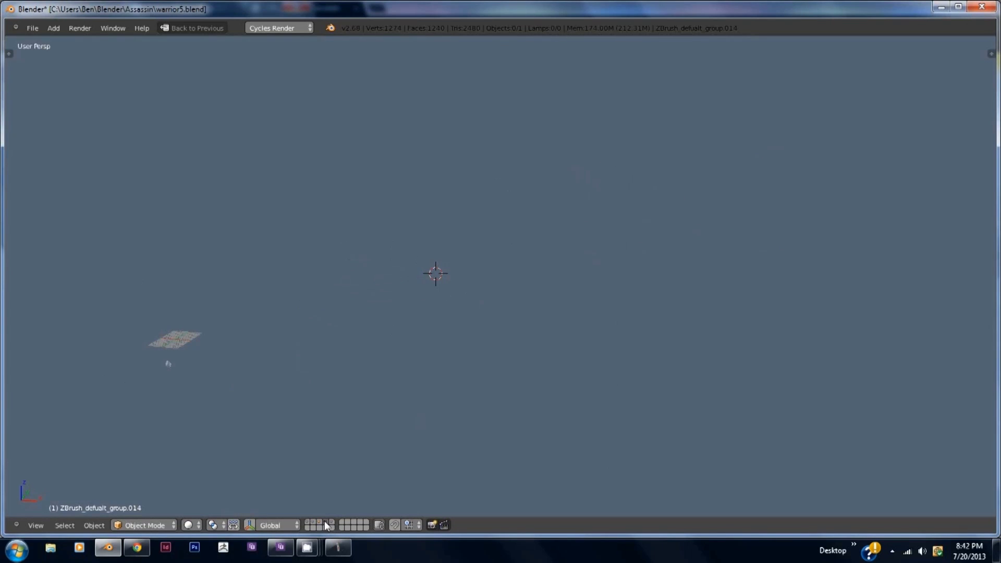
middle_click_drag(323, 420, 237, 386)
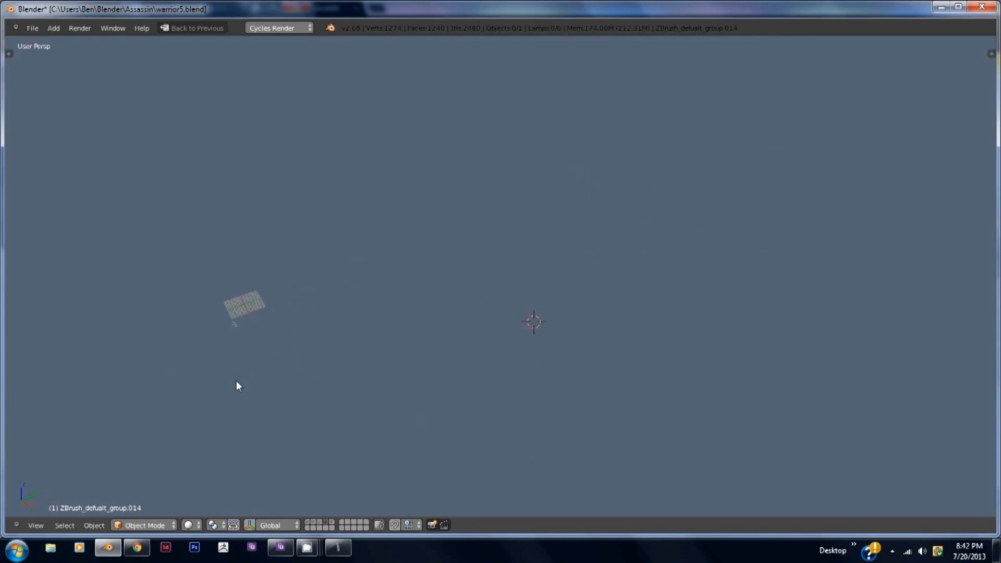
- Show the character and landscape layers together with the grid plane again and view the scene through the camera
left_click(309, 522, "shift")
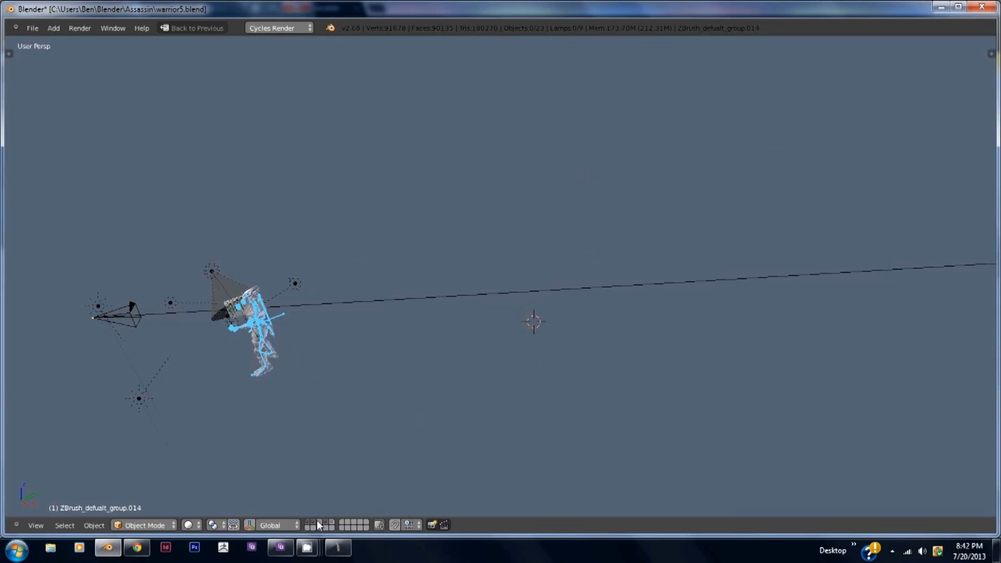
left_click(317, 521, "shift")
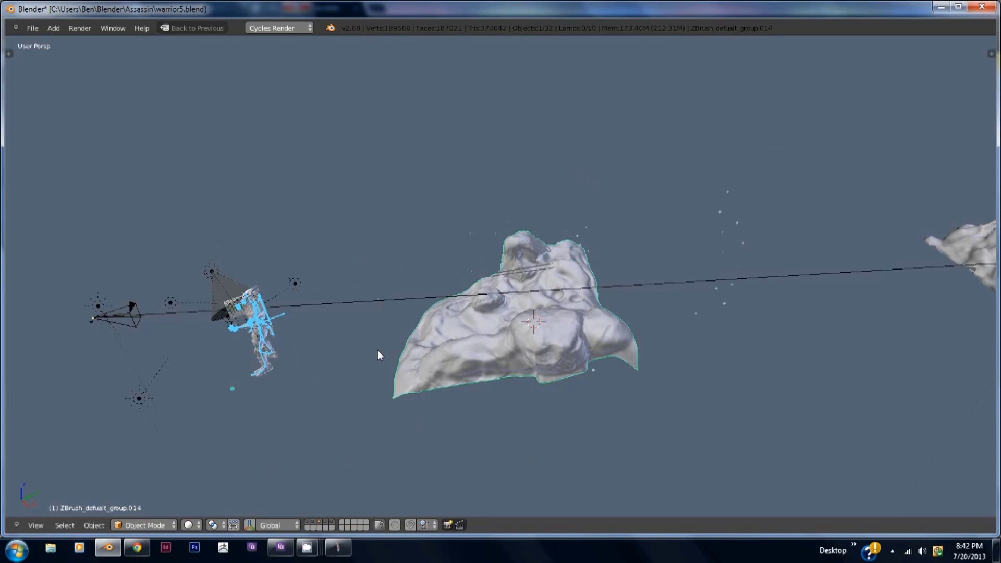
key("KP_0")
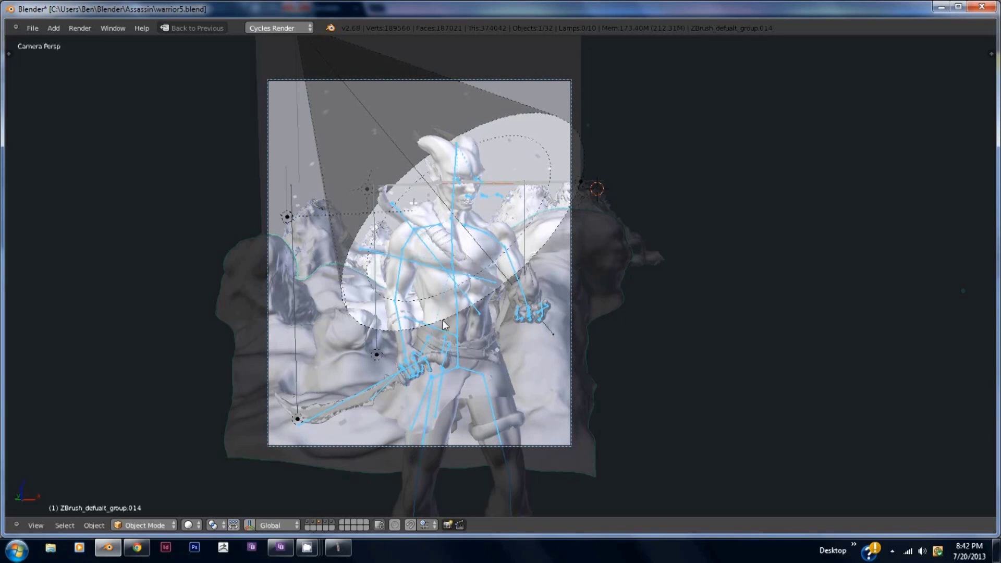
- Restore the full layout and review the layer assignments of the character, sky, mountains, fire and snow render layers
key("ctrl+Up")
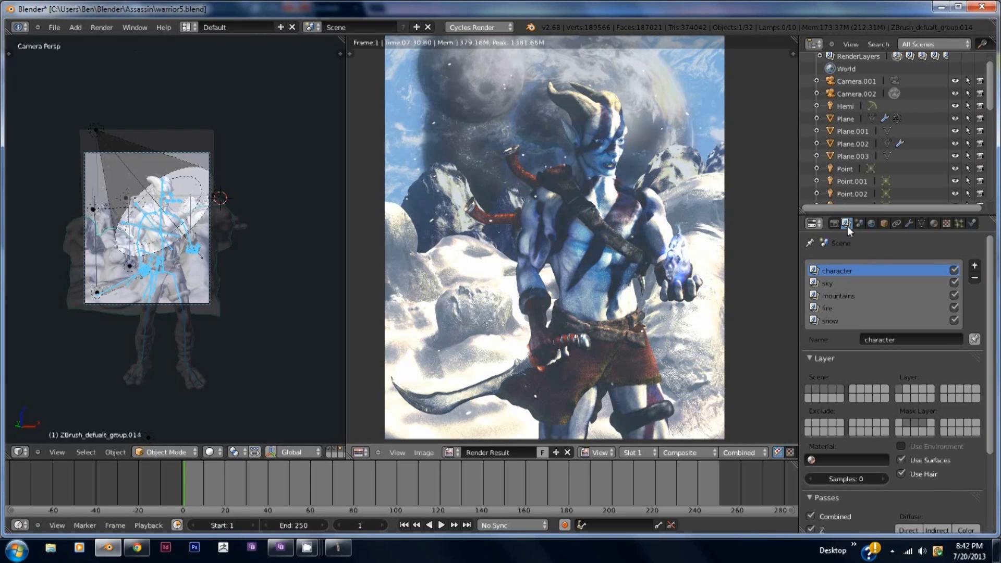
left_click(829, 283)
left_click(829, 296)
left_click(825, 308)
left_click(824, 320)
left_click(845, 272)
left_click(845, 283)
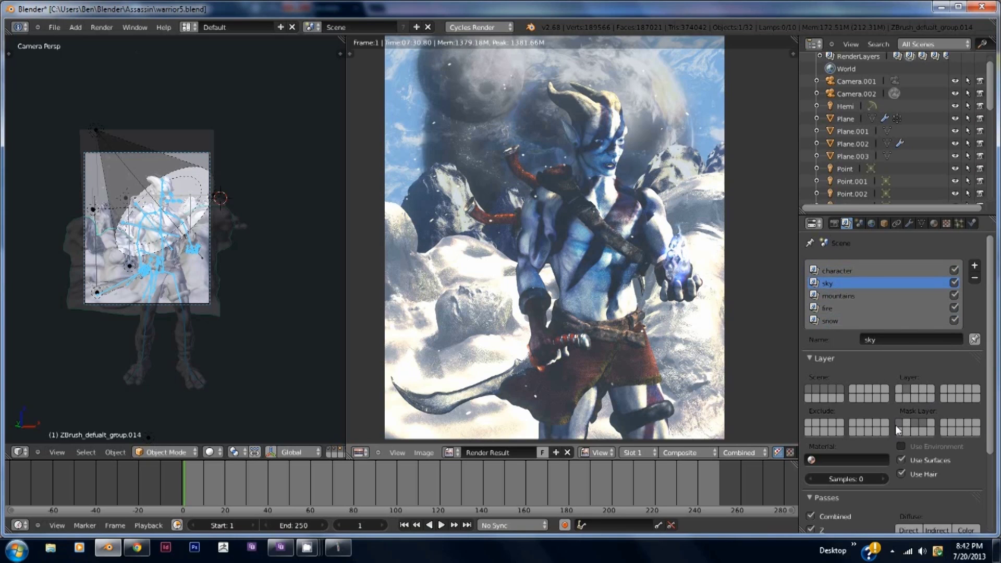
left_click(849, 319)
left_click(843, 308)
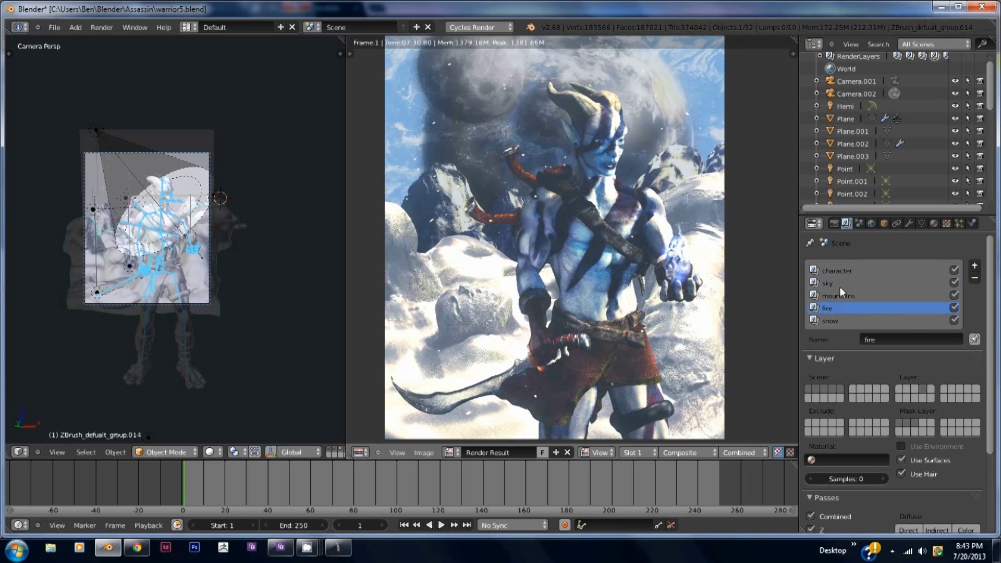
left_click(840, 283)
left_click(837, 269)
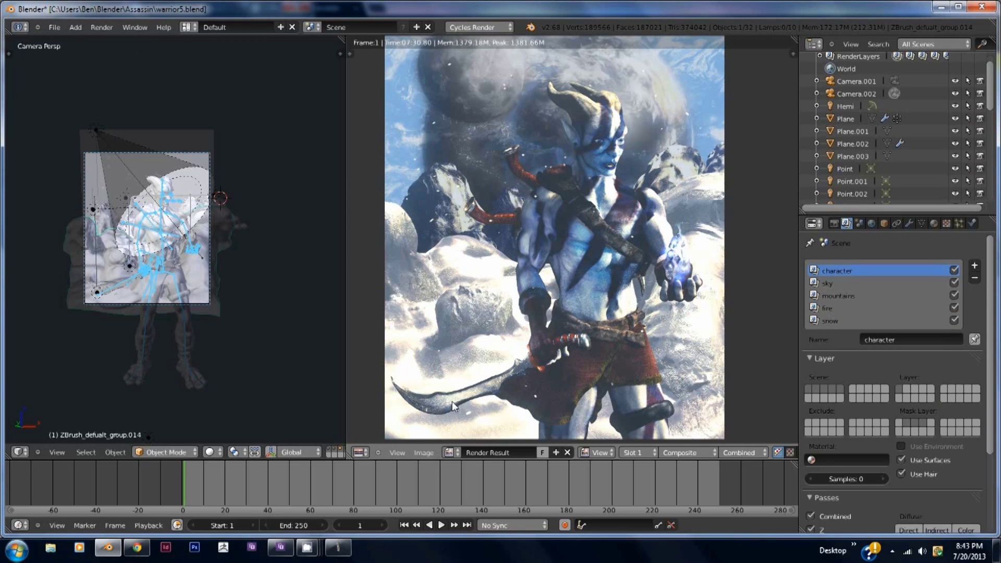
- Show the compositing nodes in a maximized area and preview the unprocessed character render layer in the backdrop
left_click(361, 452)
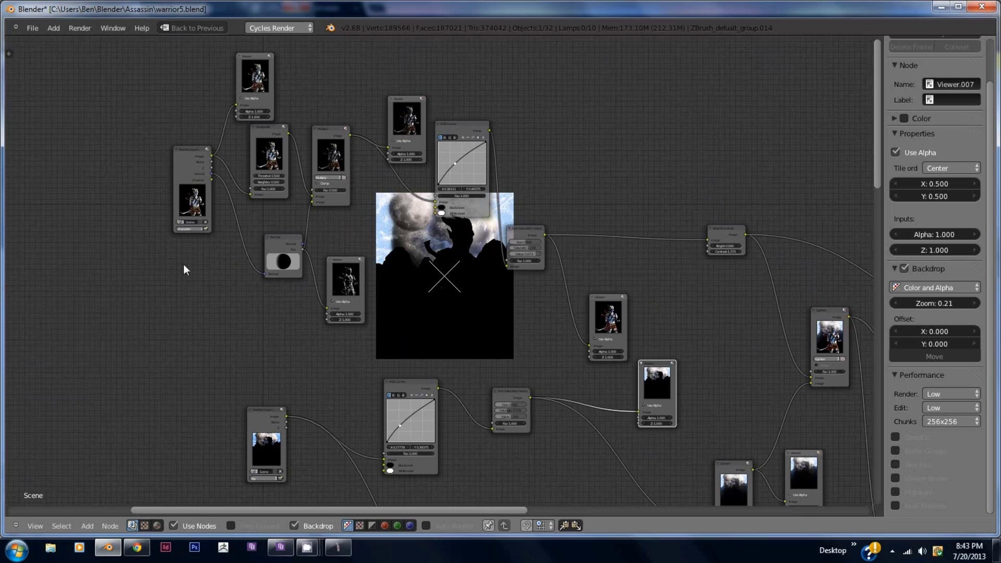
scroll(183, 264, "up", 4)
middle_click_drag(290, 223, 347, 311)
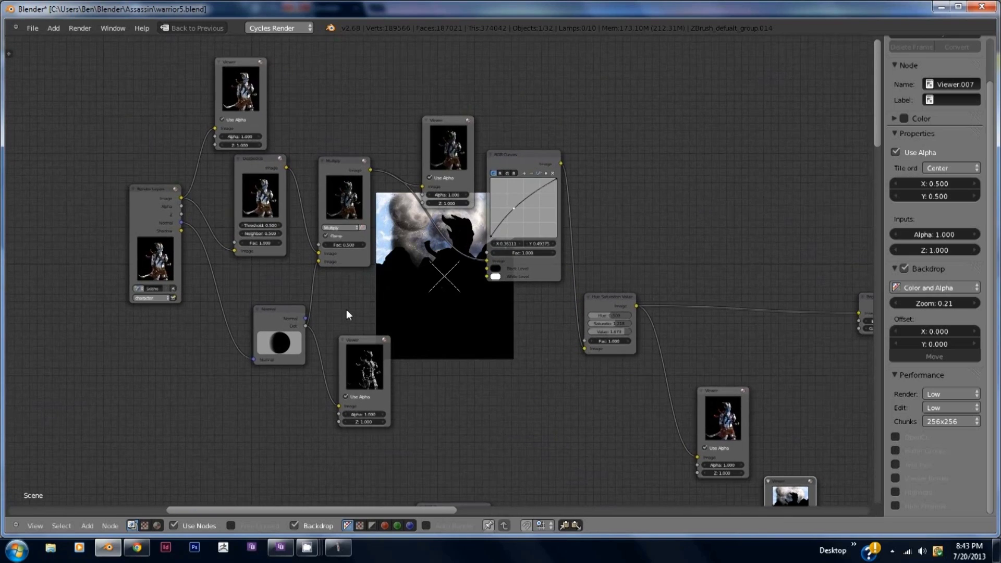
left_click(226, 107)
scroll(398, 233, "up", 3)
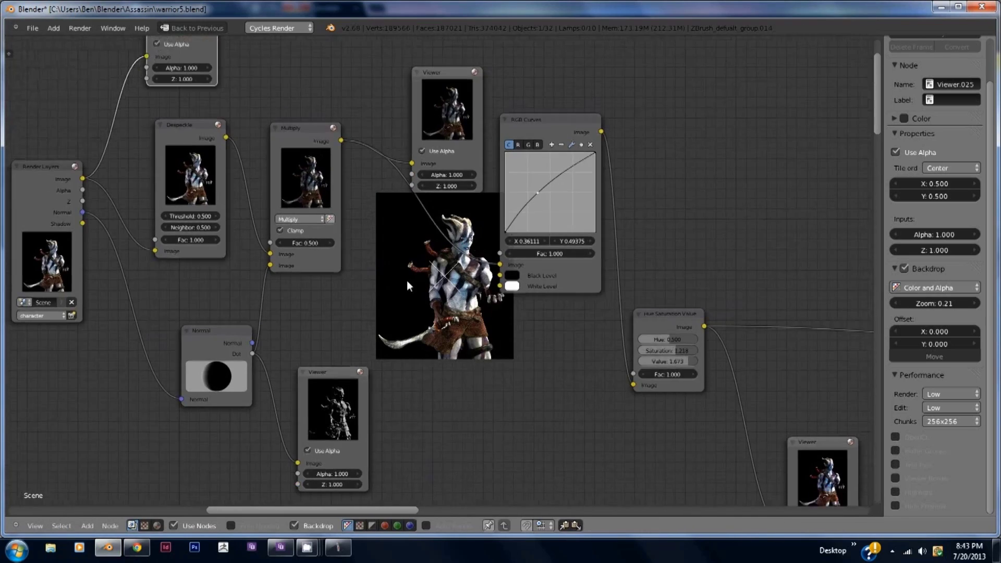
scroll(407, 280, "down", 2)
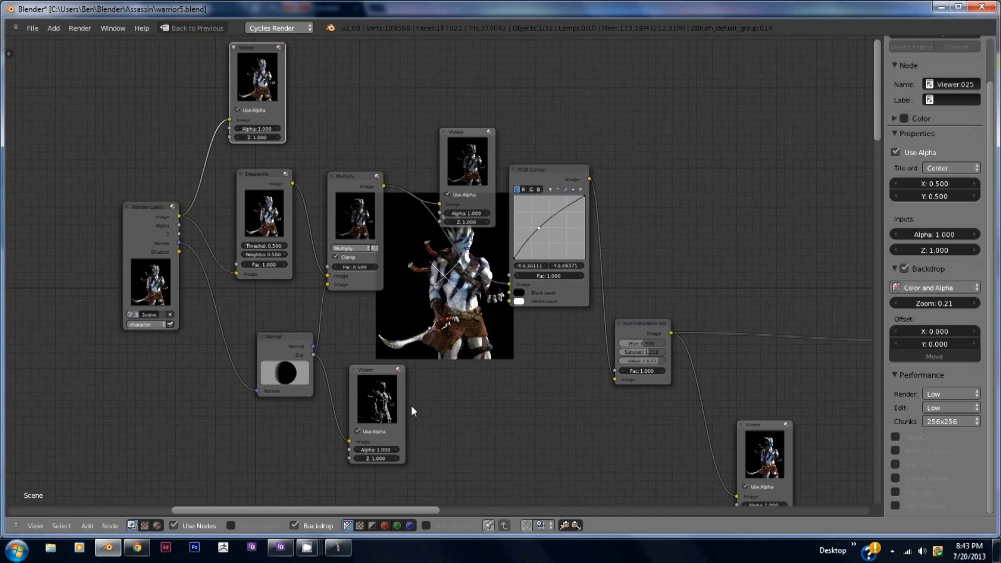
- Move the character's Normal node slightly, preview its Dot output in the backdrop and rotate its light direction
middle_click_drag(411, 406, 407, 392)
left_click_drag(266, 328, 246, 316)
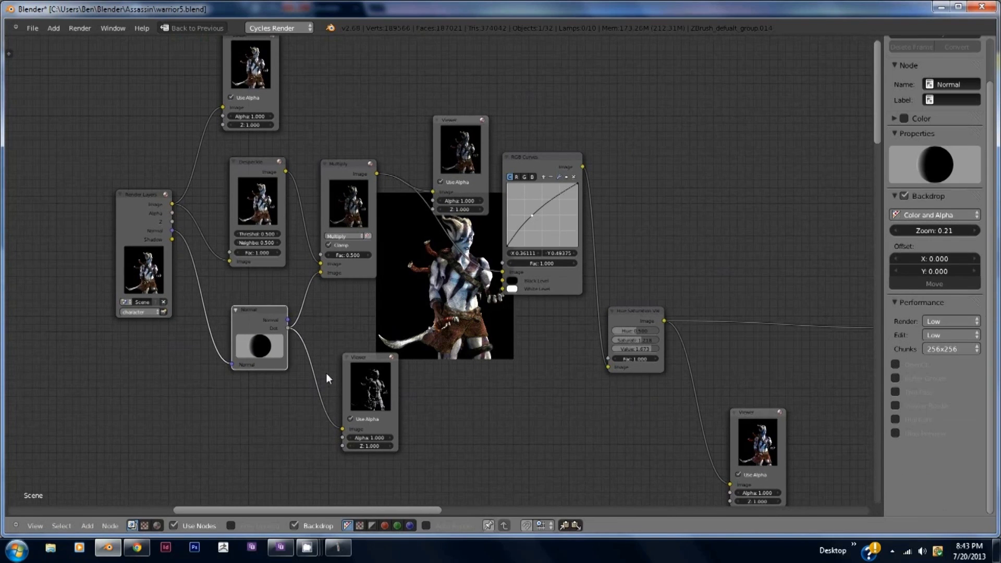
left_click(363, 392)
mouse_move(260, 339)
left_mouse_down()
mouse_move(265, 354)
mouse_move(205, 352)
mouse_move(233, 351)
left_mouse_up()
- Nudge the Multiply node upward, preview its output and rotate the Normal node's sphere so its lower side is lit
mouse_move(340, 177)
left_mouse_down()
mouse_move(355, 146)
mouse_move(345, 168)
left_mouse_up()
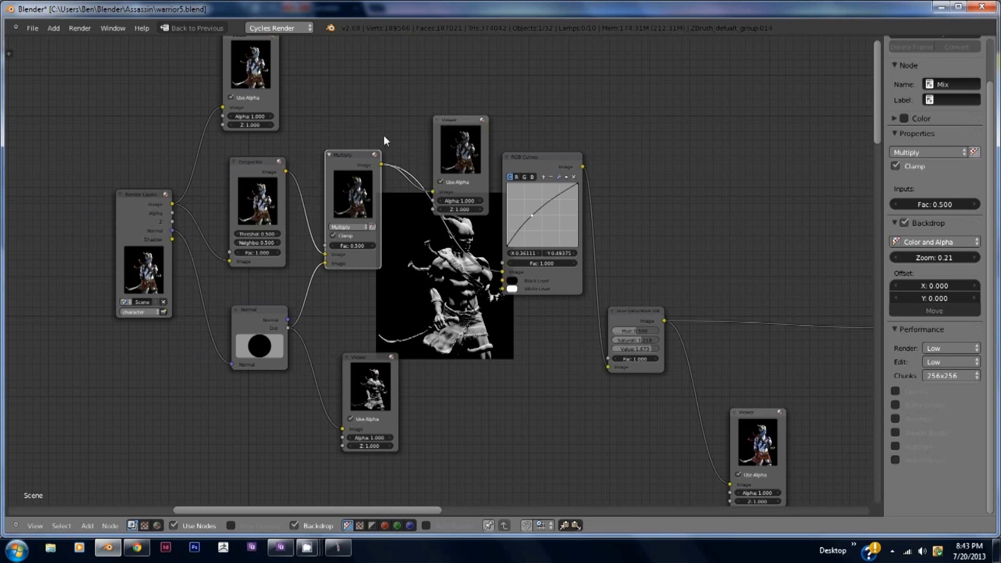
left_click_drag(455, 144, 455, 120)
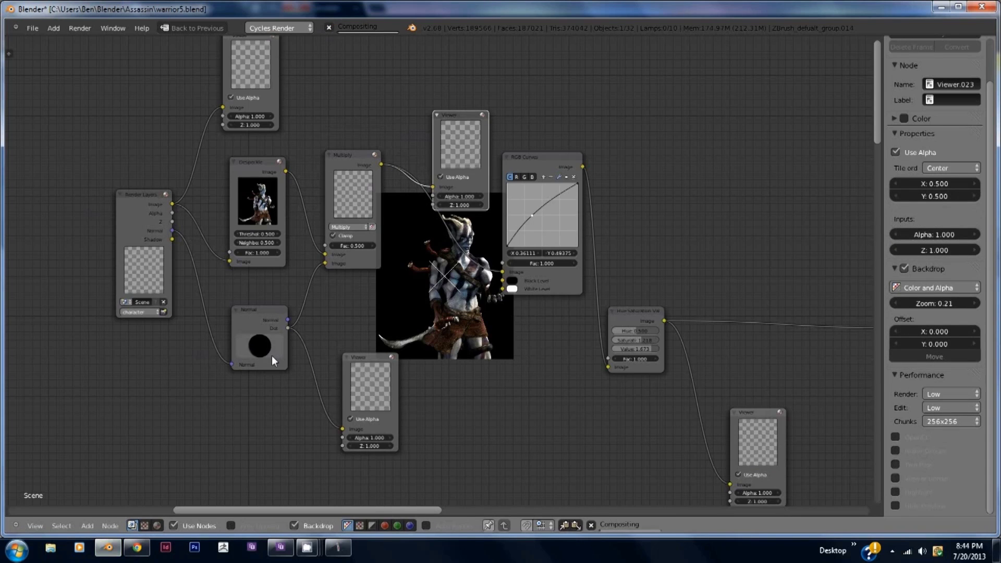
mouse_move(270, 359)
left_mouse_down()
mouse_move(252, 359)
mouse_move(274, 341)
mouse_move(237, 356)
mouse_move(260, 351)
left_mouse_up()
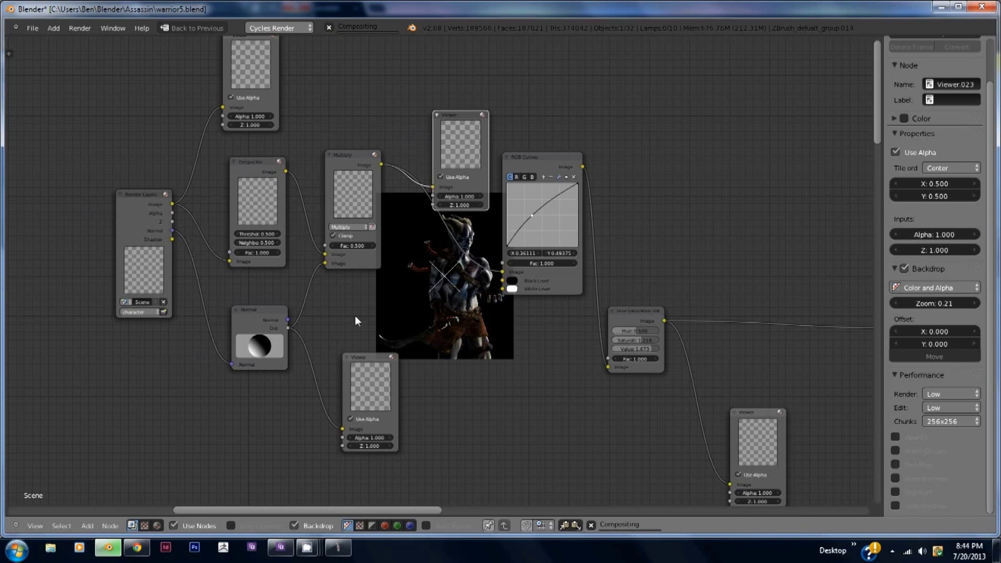
- Preview the character's Hue Saturation Value output, try a much lower saturation and restore the stronger colour
key("KP_Decimal")
left_click(585, 371)
middle_click_drag(425, 290, 513, 275)
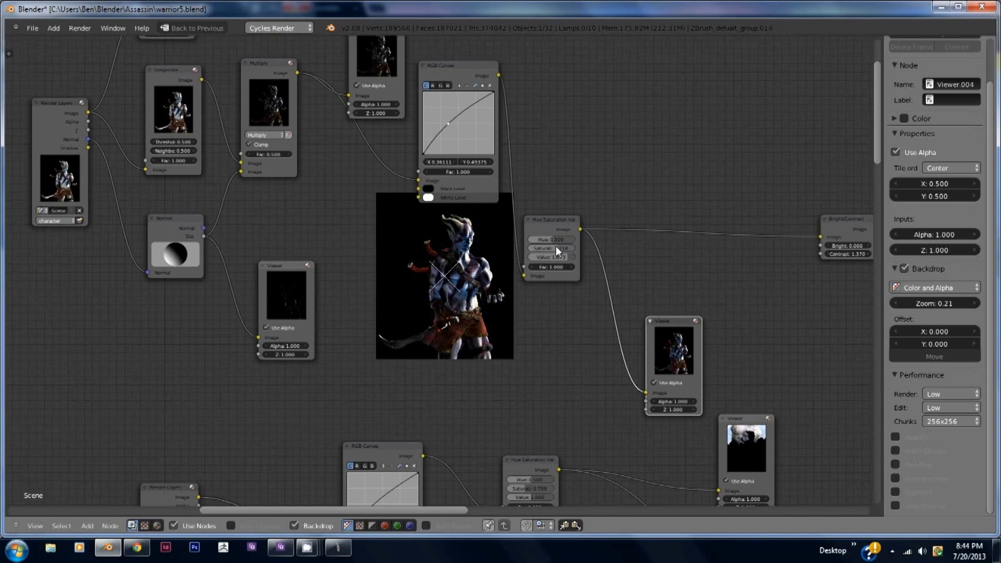
left_click_drag(554, 248, 558, 250)
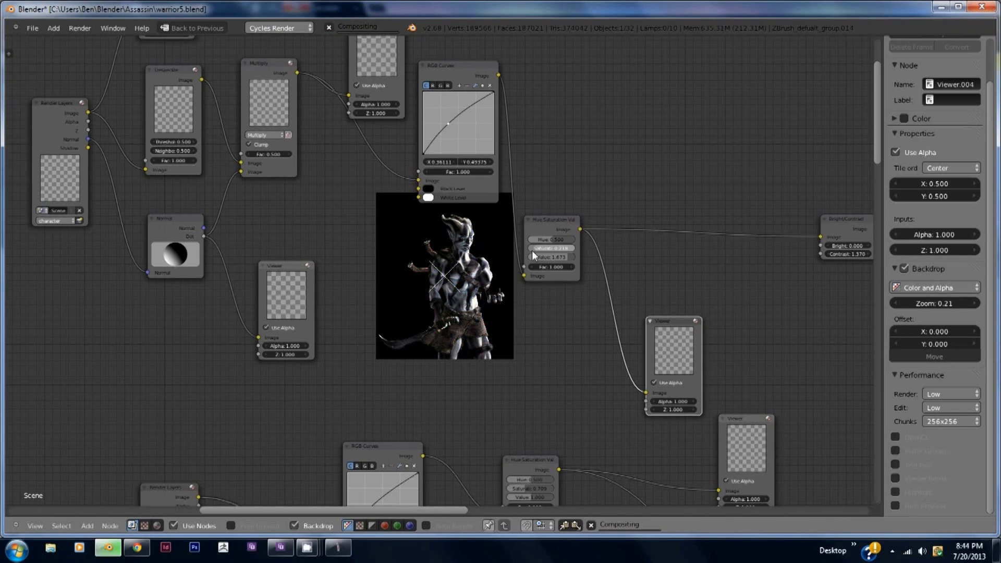
mouse_move(558, 250)
left_mouse_down()
mouse_move(544, 251)
mouse_move(574, 245)
mouse_move(555, 248)
left_mouse_up()
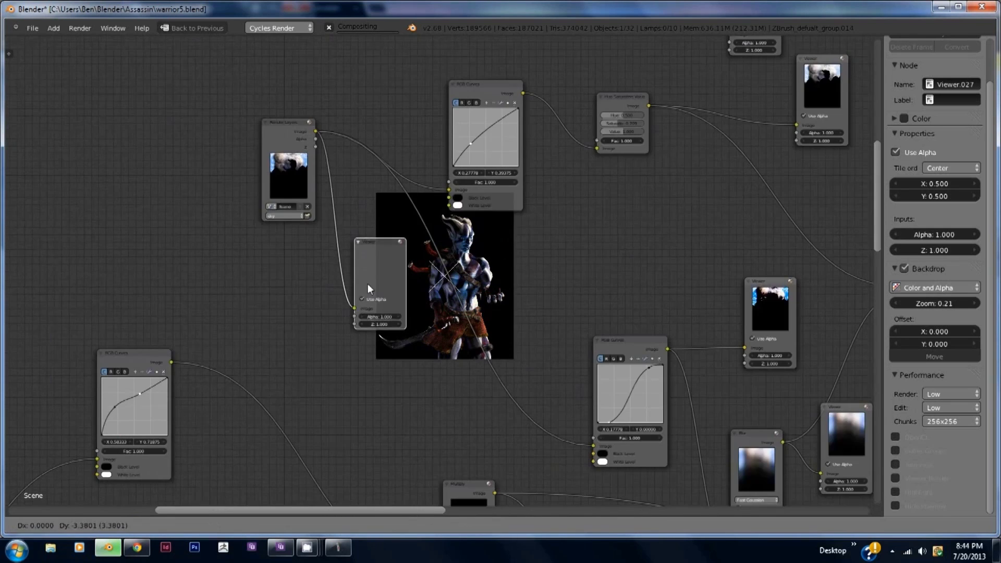
- Preview the unprocessed sky render layer and move its Viewer node clear of the backdrop, below the Hue Saturation Value node
mouse_move(367, 284)
left_mouse_down()
mouse_move(368, 269)
mouse_move(340, 282)
mouse_move(362, 283)
left_mouse_up()
scroll(431, 281, "up", 3)
scroll(442, 288, "down", 1)
left_click_drag(327, 289, 633, 251)
middle_click_drag(633, 252, 240, 230)
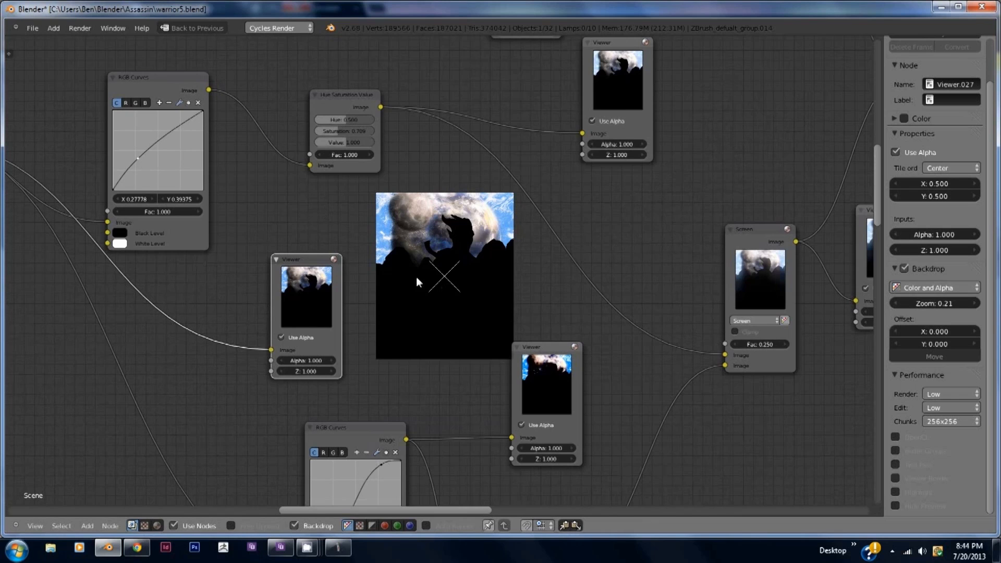
- Preview the output of the sky's Screen mix node in the backdrop
middle_click_drag(668, 197, 642, 229)
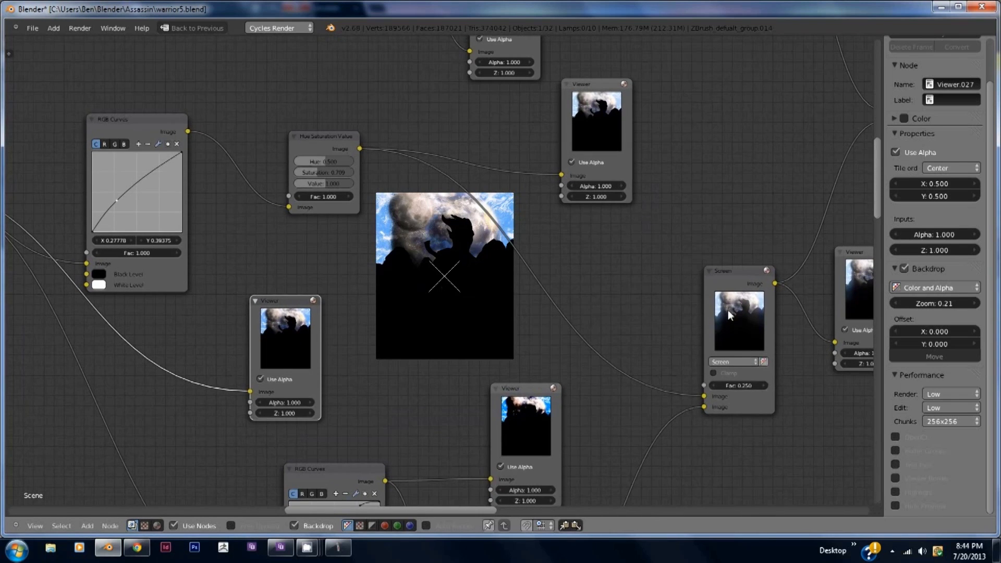
middle_click_drag(674, 302, 500, 336)
left_click(689, 320)
scroll(457, 271, "up", 3)
middle_click_drag(455, 278, 527, 246)
middle_click_drag(505, 390, 702, 291)
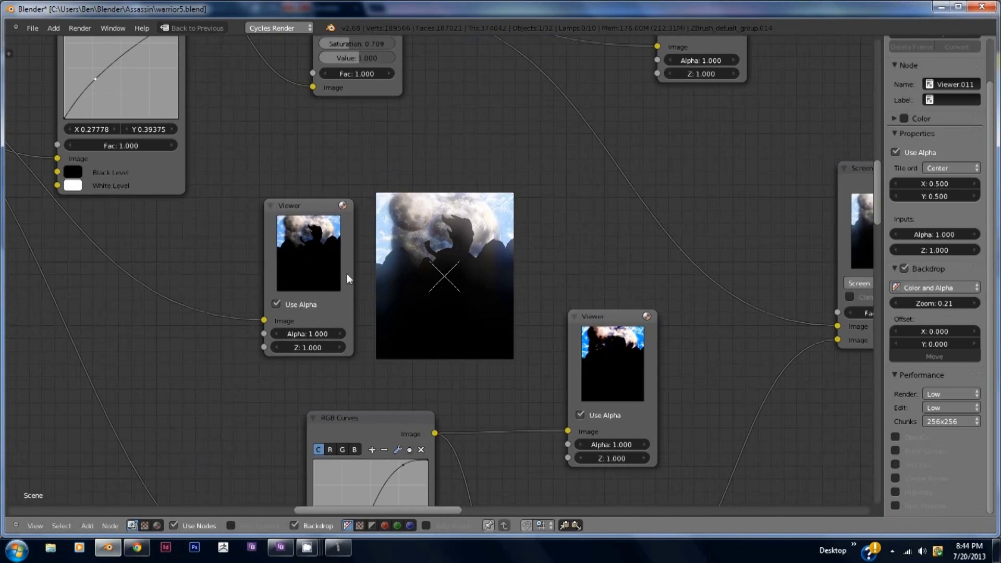
- Move the sky glow's RGB Curves node and its Viewer node upward, and preview the high-contrast sky in the backdrop
left_click_drag(357, 418, 406, 371)
scroll(478, 356, "down", 1)
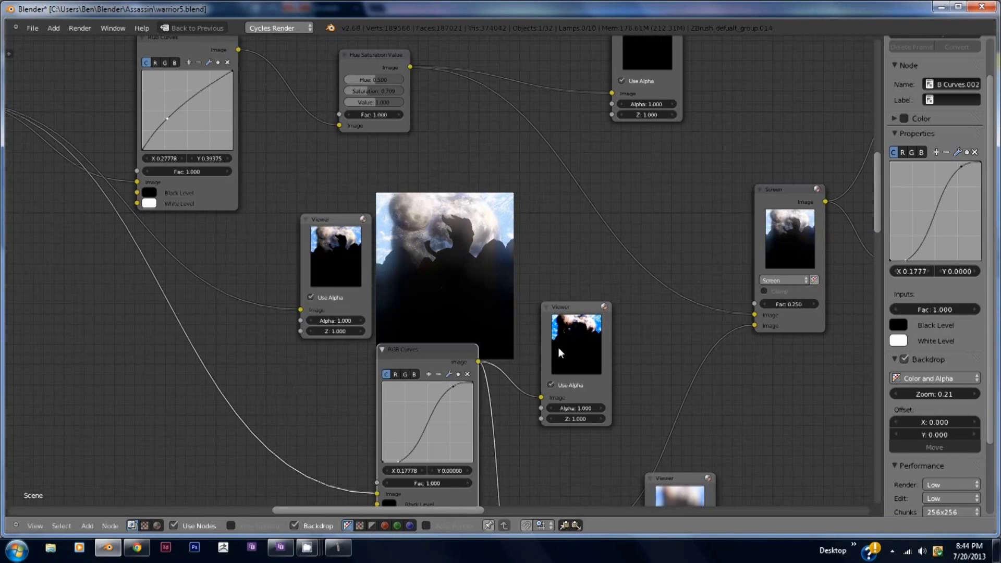
left_click_drag(579, 348, 600, 268)
middle_click_drag(529, 392, 526, 346)
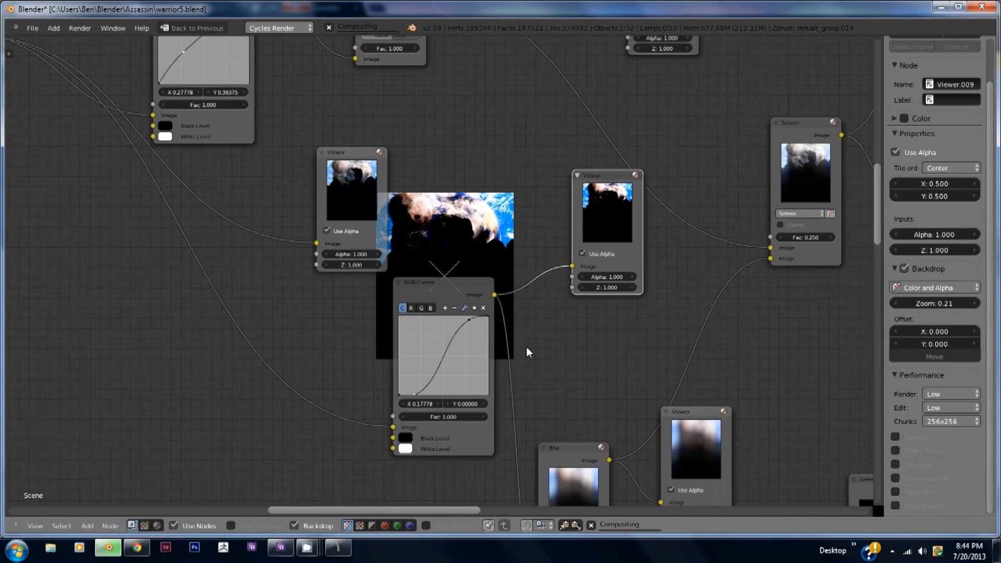
- Shift the lower point of the sky glow's RGB curve to X 0.39444, Y 0.00000 to deepen the darks
scroll(526, 348, "up", 2)
scroll(351, 340, "down", 1)
middle_click_drag(351, 339, 149, 216)
scroll(150, 217, "up", 1)
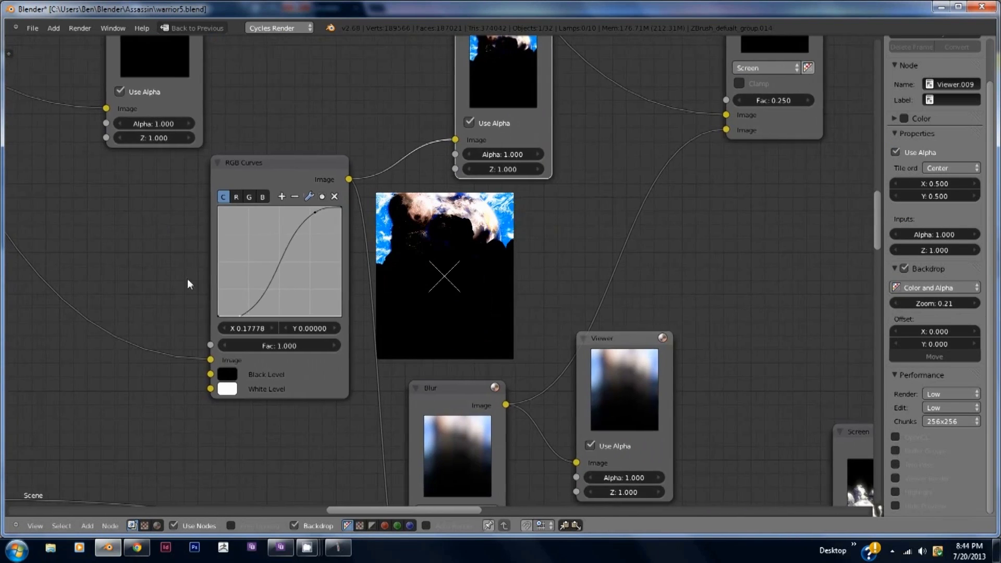
mouse_move(248, 317)
left_mouse_down()
mouse_move(280, 323)
mouse_move(274, 315)
mouse_move(286, 312)
mouse_move(263, 317)
left_mouse_up()
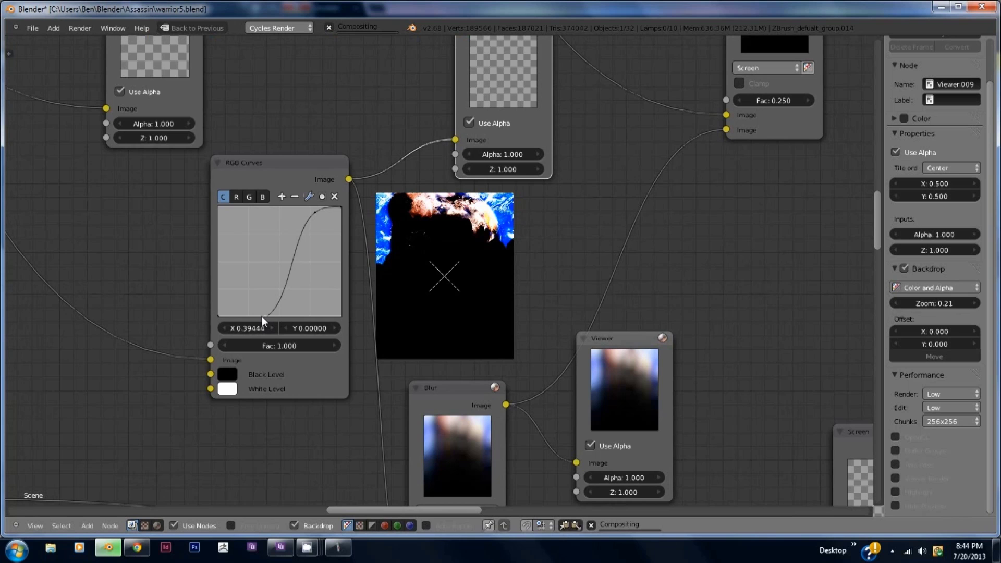
middle_click_drag(570, 220, 540, 275)
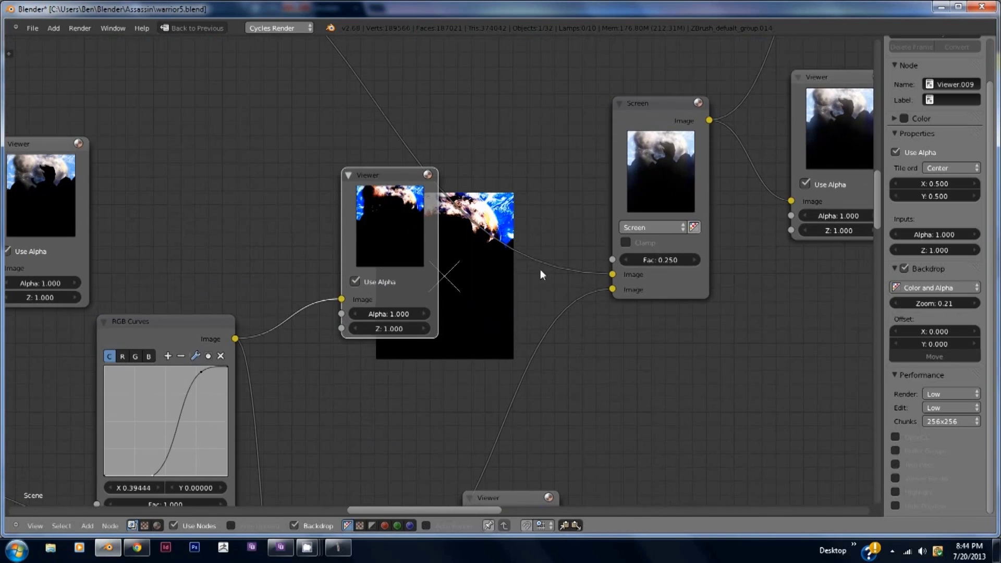
middle_click_drag(413, 409, 499, 177)
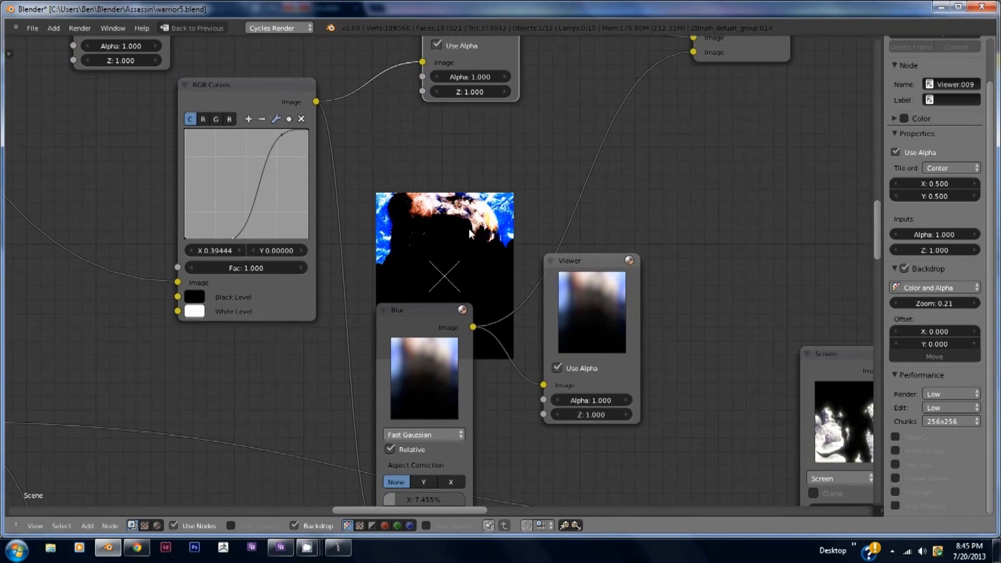
- Preview the blurred sky glow in the backdrop and move its Blur node downward, clear of the preview image
left_click(448, 228)
left_click_drag(463, 298, 434, 387)
- Preview the output of the 0.250-factor Screen node that mixes the blurred glow into the sky
middle_click_drag(473, 236, 292, 476)
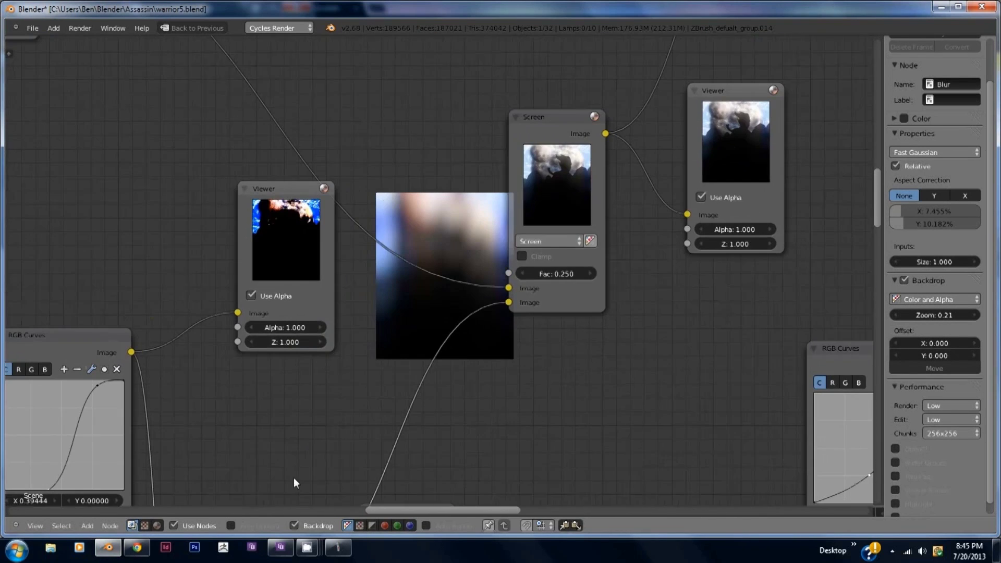
left_click(531, 187)
left_click(734, 154)
middle_click_drag(619, 335, 646, 362)
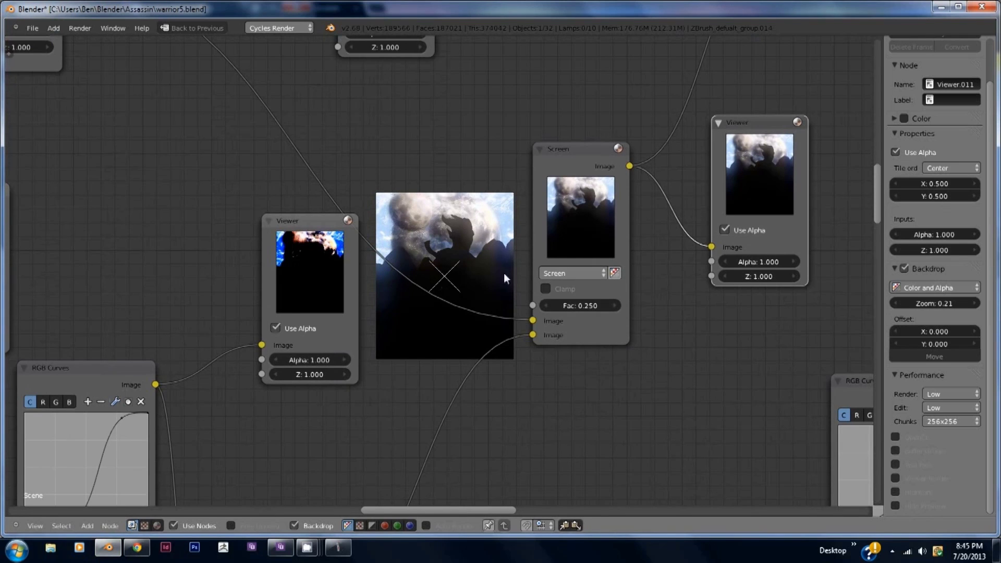
- Preview the Lighten node's output in the backdrop to examine the character combined with the sky
middle_click_drag(696, 306, 563, 391)
left_click(802, 247)
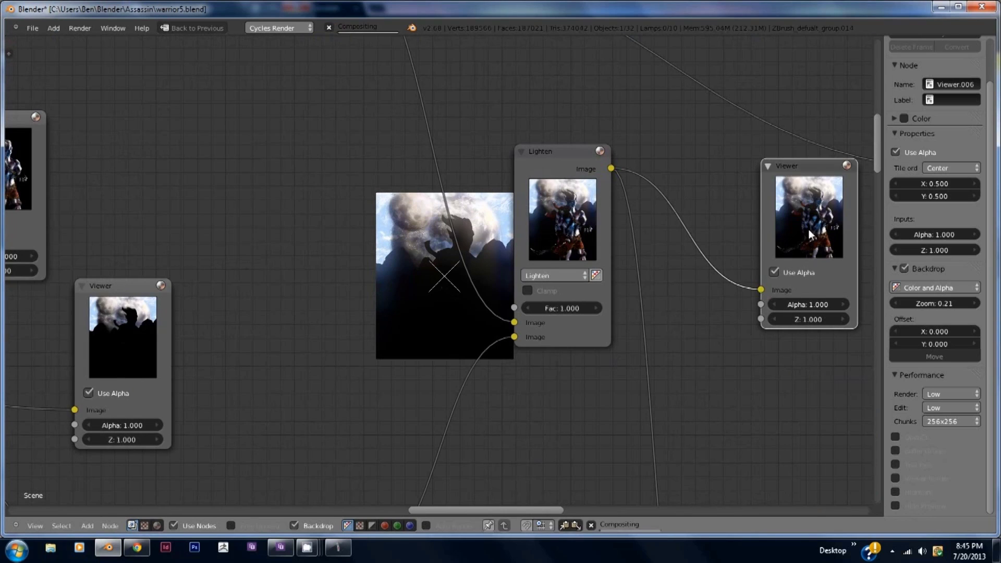
scroll(396, 425, "up", 3)
scroll(414, 387, "down", 2)
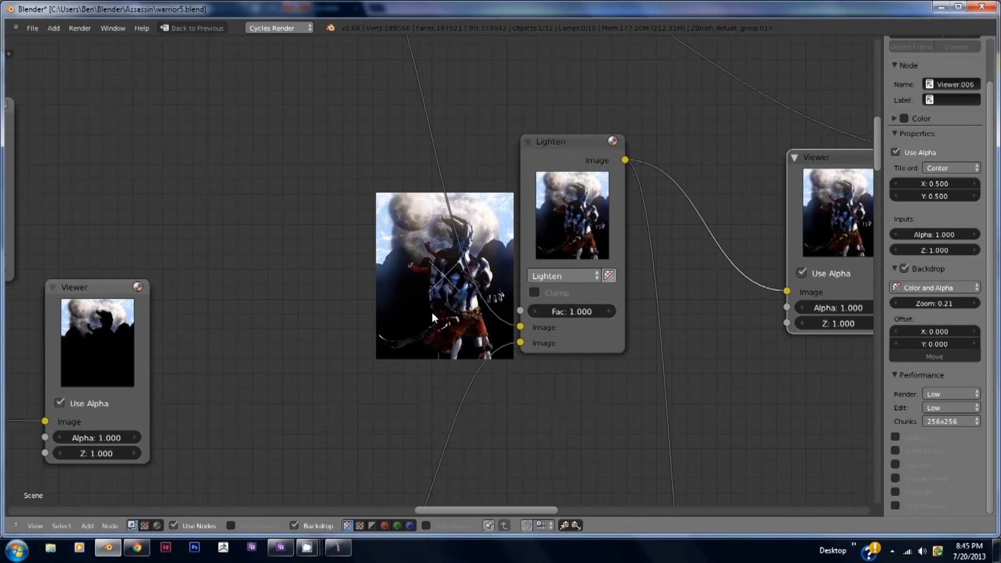
middle_click_drag(431, 311, 438, 307)
middle_click_drag(584, 386, 449, 446)
scroll(478, 424, "down", 3)
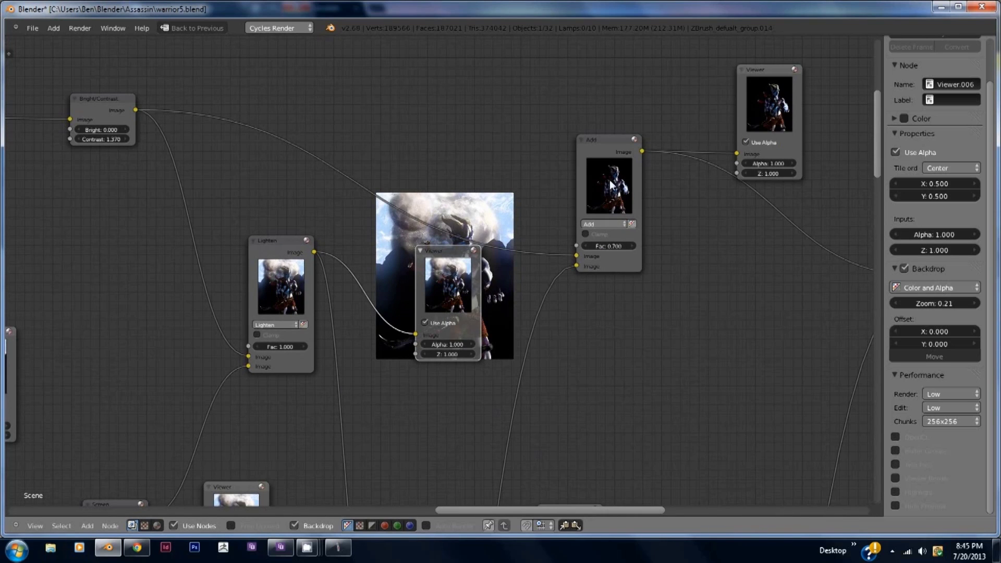
- Try the Mix, Add, Multiply and Subtract blend modes on the Lighten node that combines the character with the sky
middle_click_drag(358, 391, 440, 343)
scroll(439, 343, "up", 2)
left_click(324, 277)
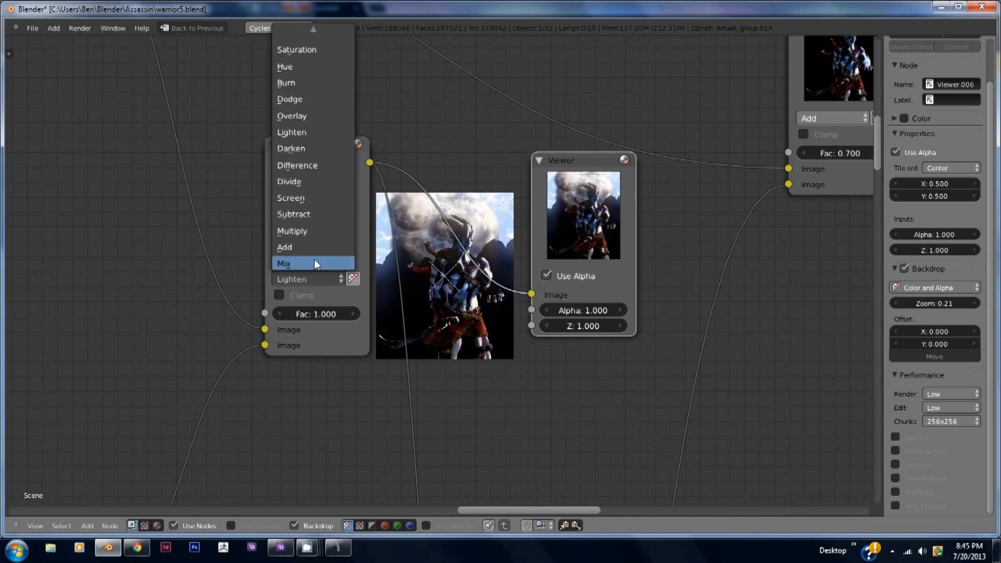
left_click(314, 259)
left_click(317, 276)
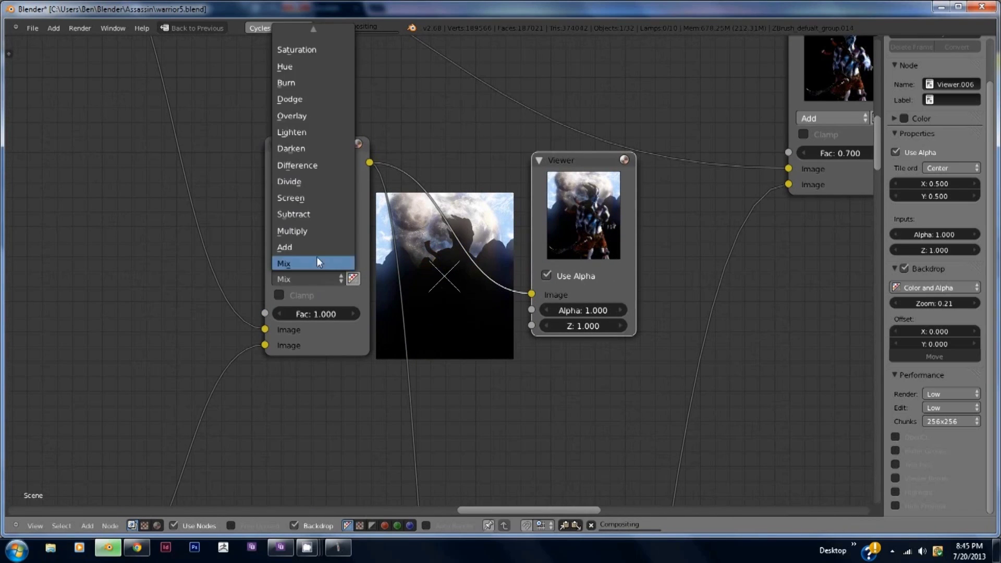
left_click(315, 246)
left_click(315, 278)
left_click(311, 232)
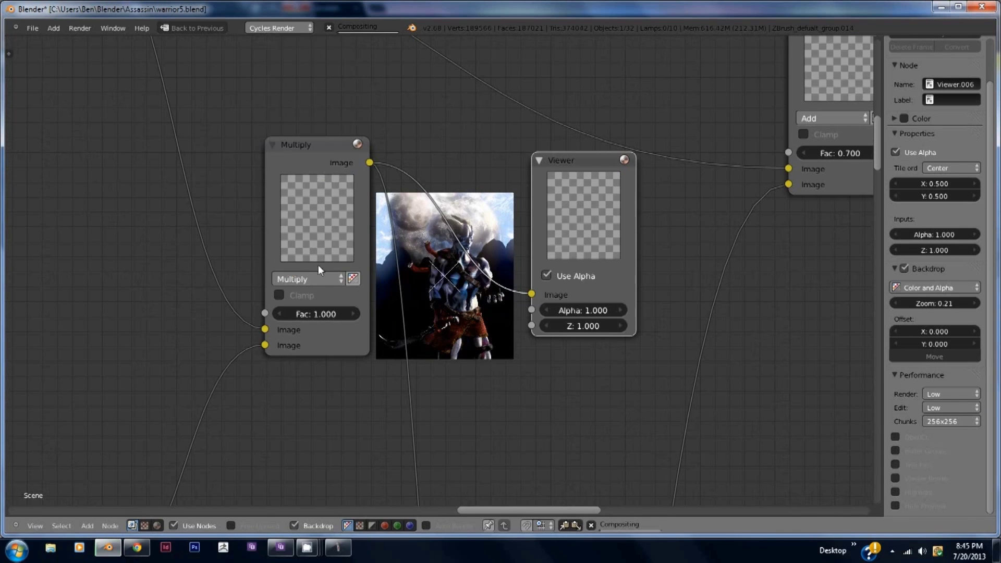
left_click(318, 276)
left_click(317, 215)
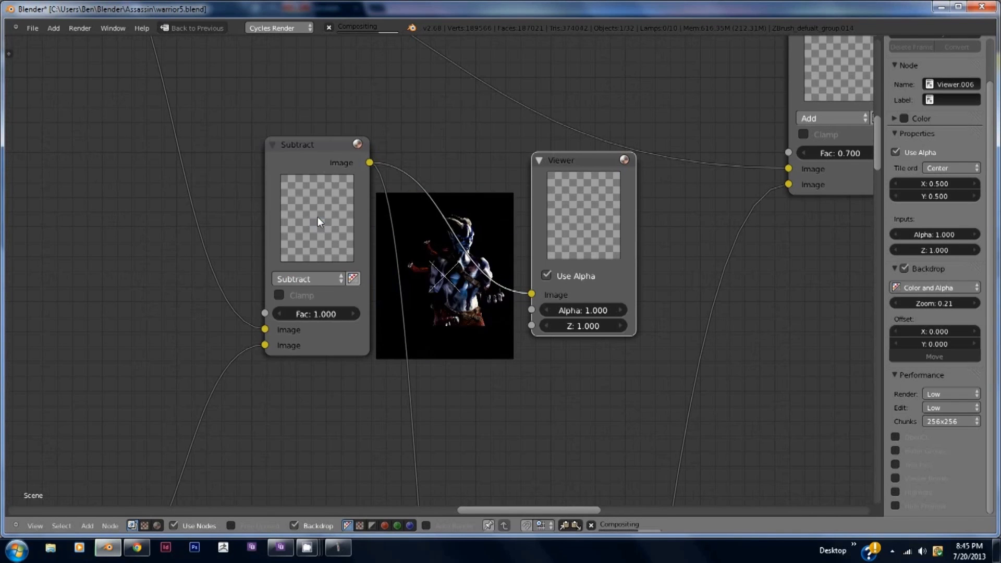
- Set the blend mode of the node combining the character and the sky to Screen
left_click(328, 276)
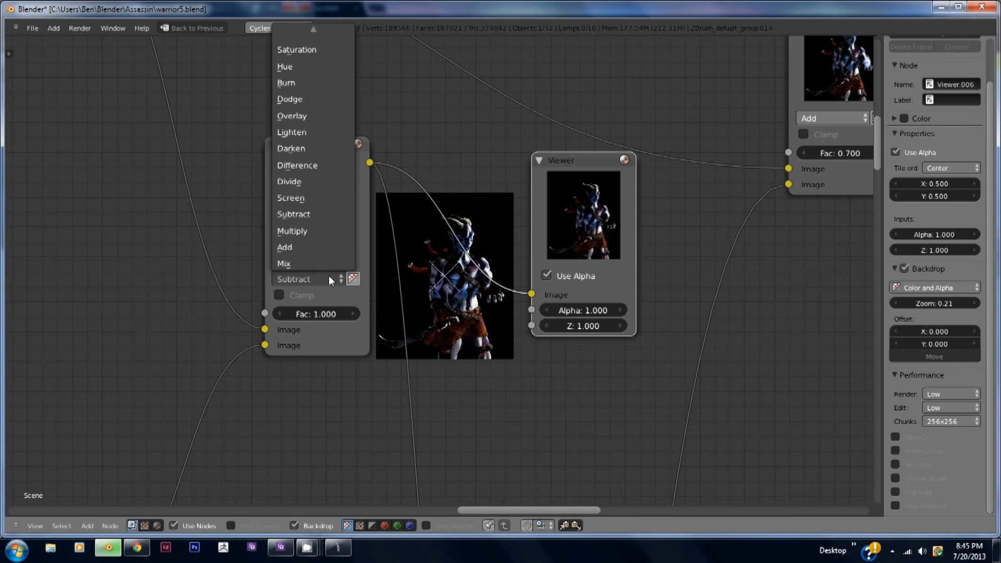
left_click(334, 193)
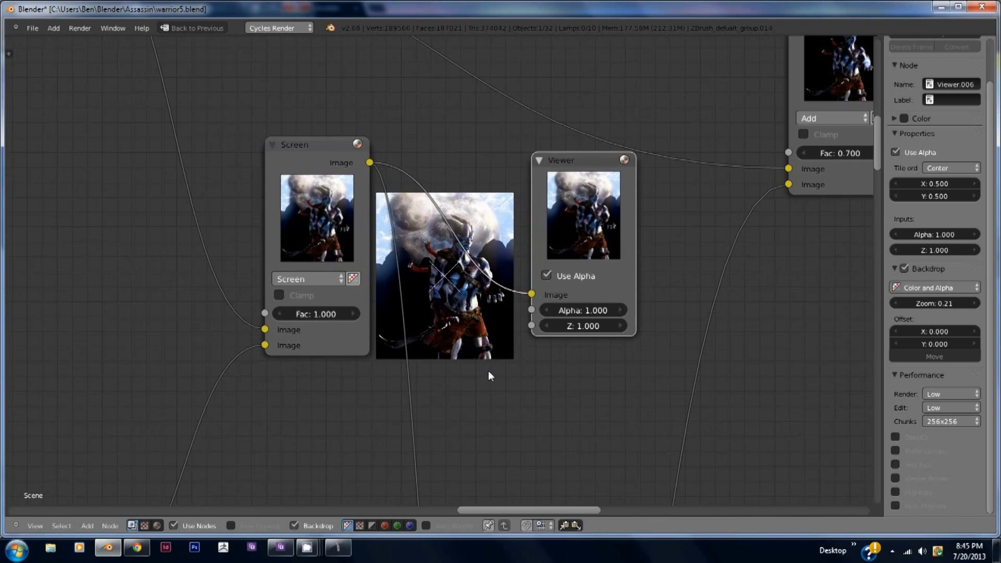
- Preview the final result in the backdrop through the Viewer node at the far end of the node tree
scroll(593, 372, "down", 8)
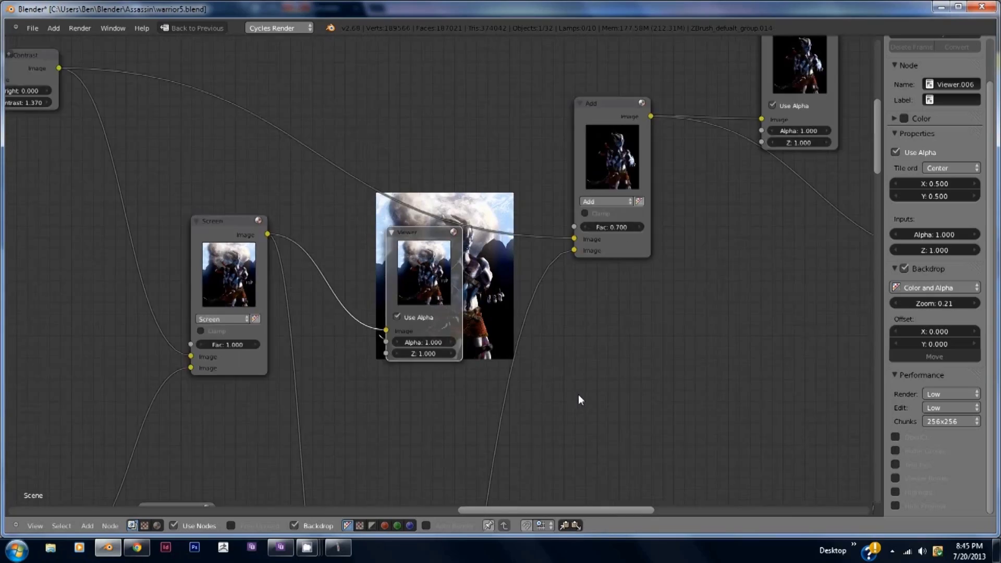
scroll(534, 339, "down", 5, "shift")
scroll(540, 339, "left", 6, "ctrl")
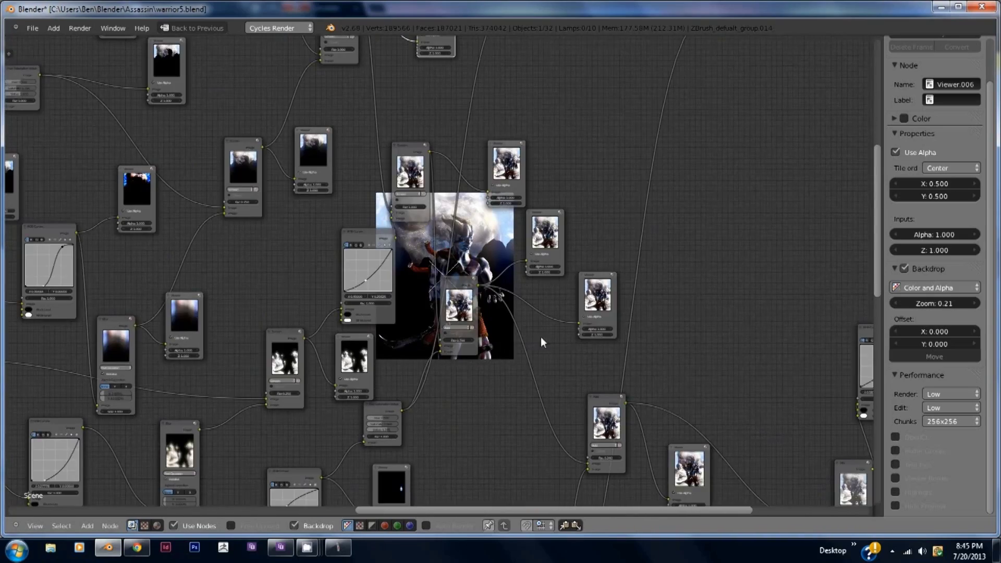
middle_click_drag(668, 381, 638, 320)
middle_click_drag(674, 352, 405, 291)
left_click(730, 410)
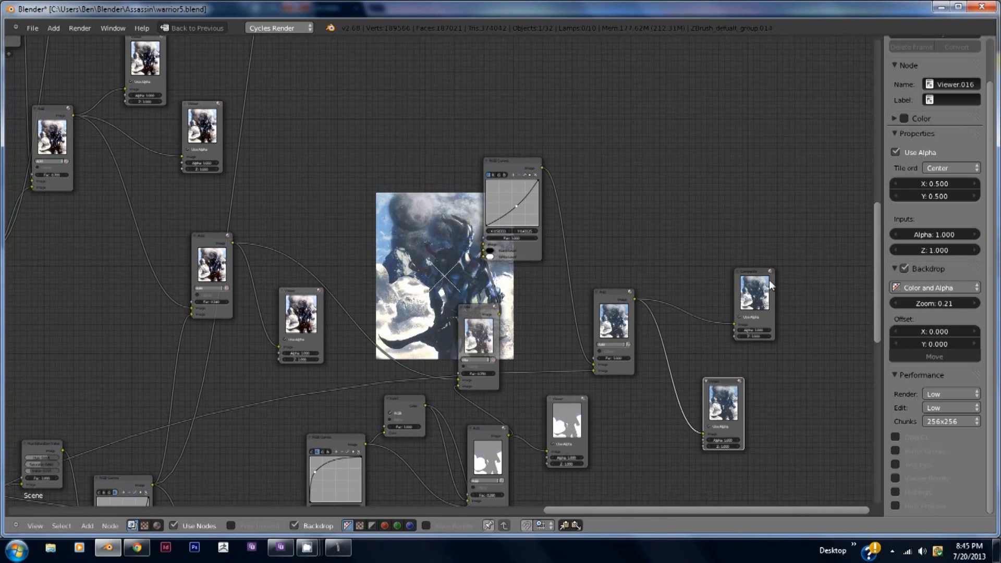
- Move the Composite output node upward, farther above the final Viewer node
left_click_drag(765, 294, 764, 238)
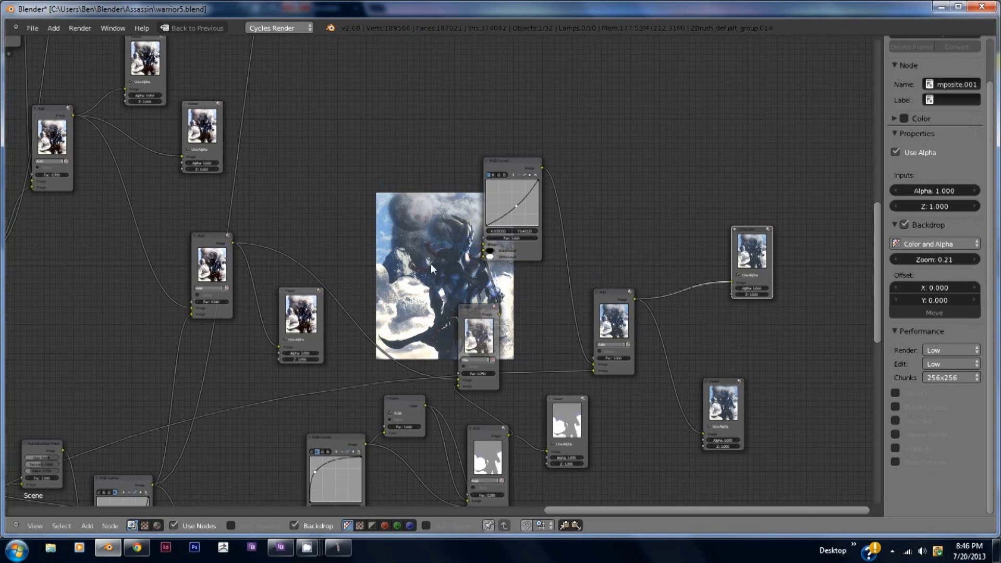
middle_click_drag(420, 313, 464, 363)
left_click_drag(801, 306, 799, 276)
scroll(430, 372, "down", 2)
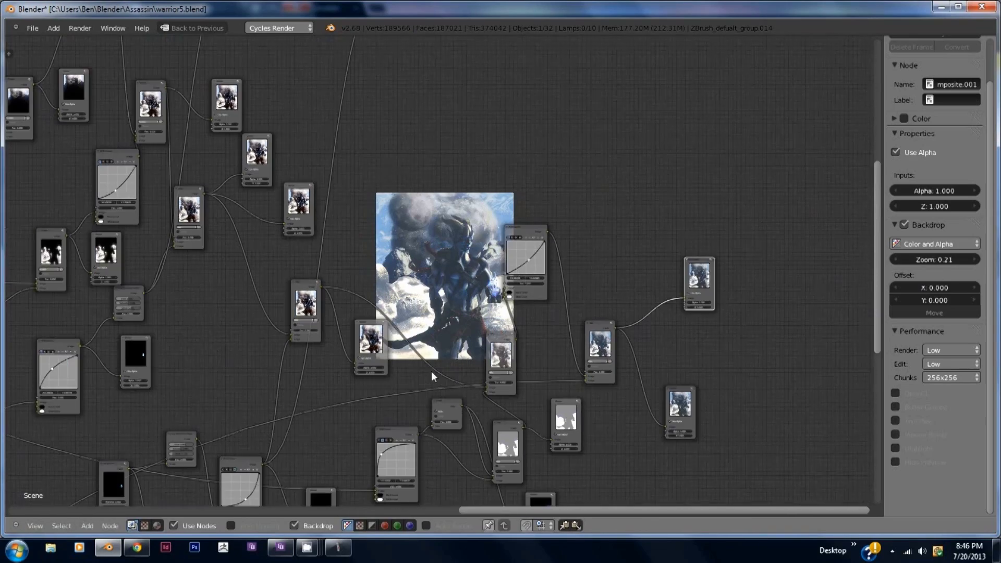